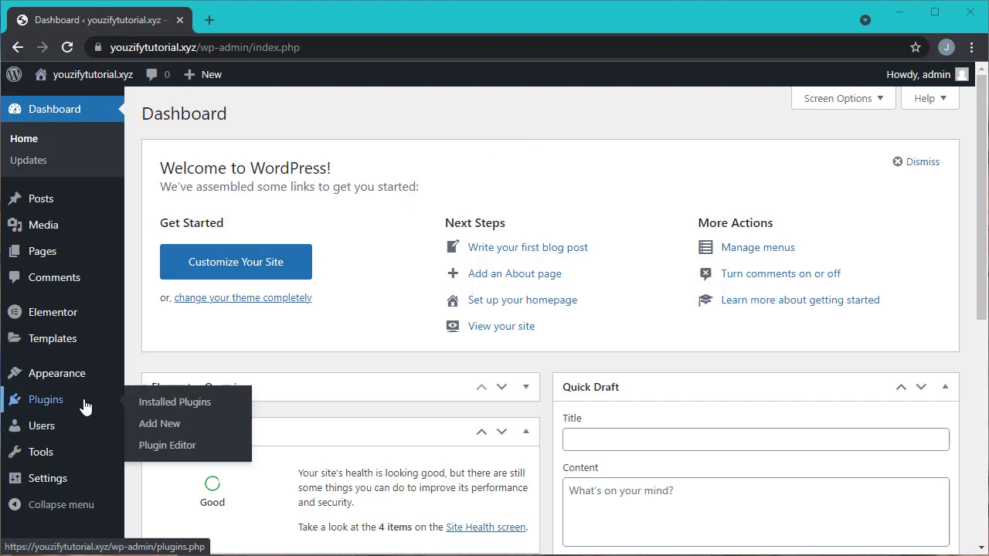
Search the plugin directory for 'buddypress', install and activate it, and dismiss its welcome overview.
{"action": "left_click", "coordinate": [160, 403]}
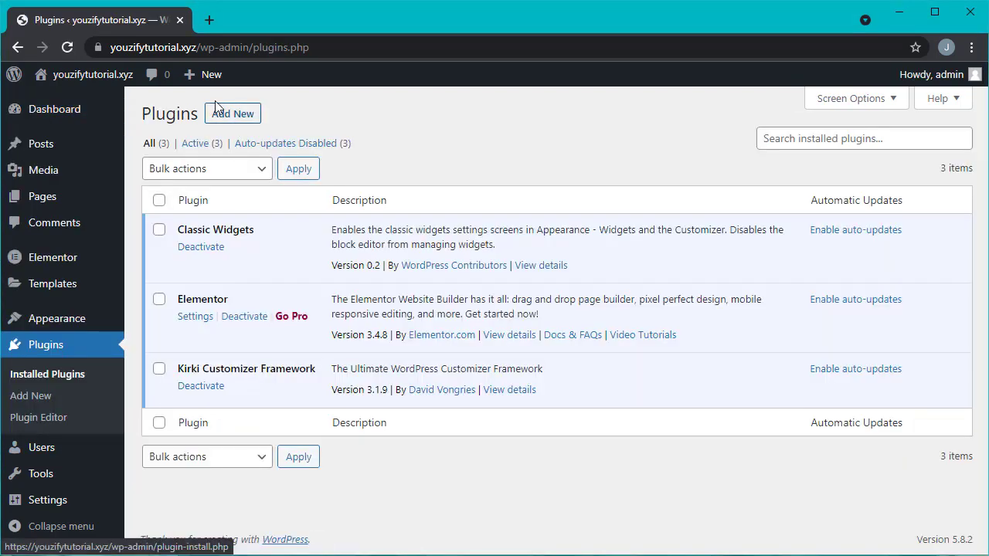
{"action": "left_click", "coordinate": [217, 116]}
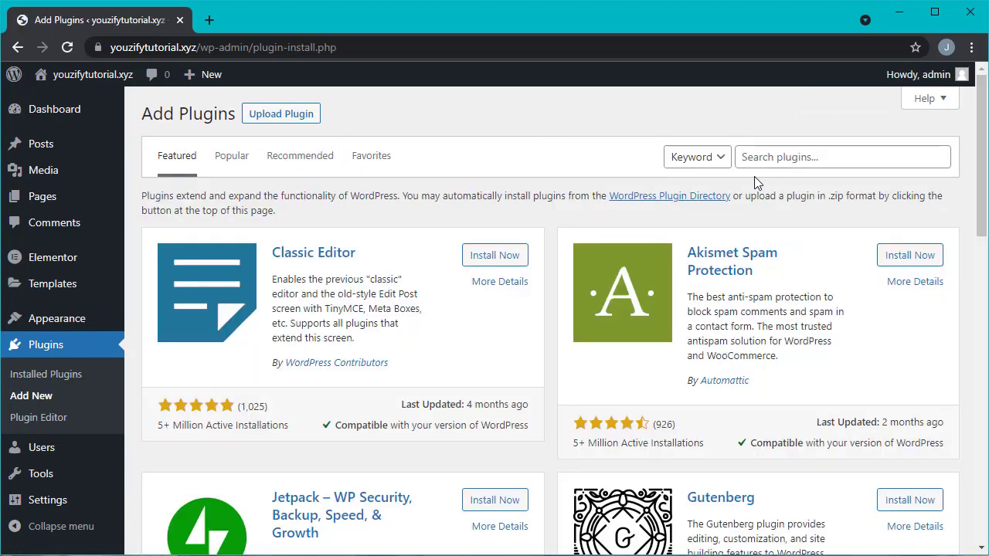
{"action": "left_click", "coordinate": [786, 157]}
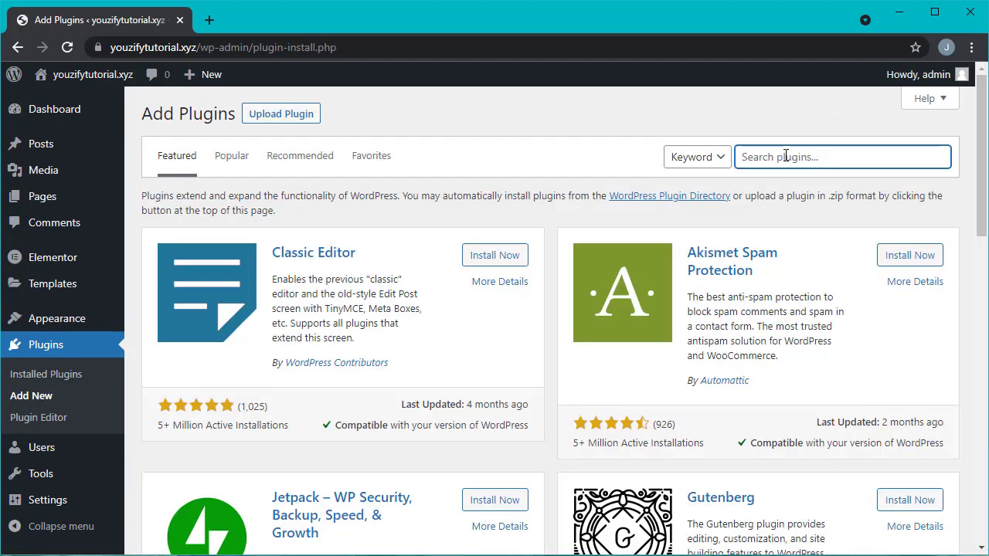
{"action": "type", "text": "buddypress"}
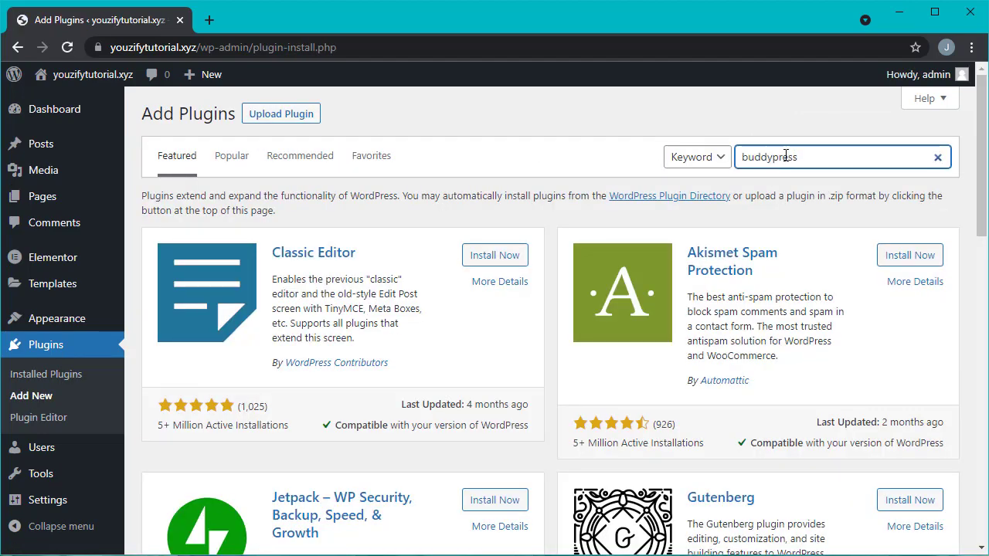
{"action": "left_click", "coordinate": [513, 246]}
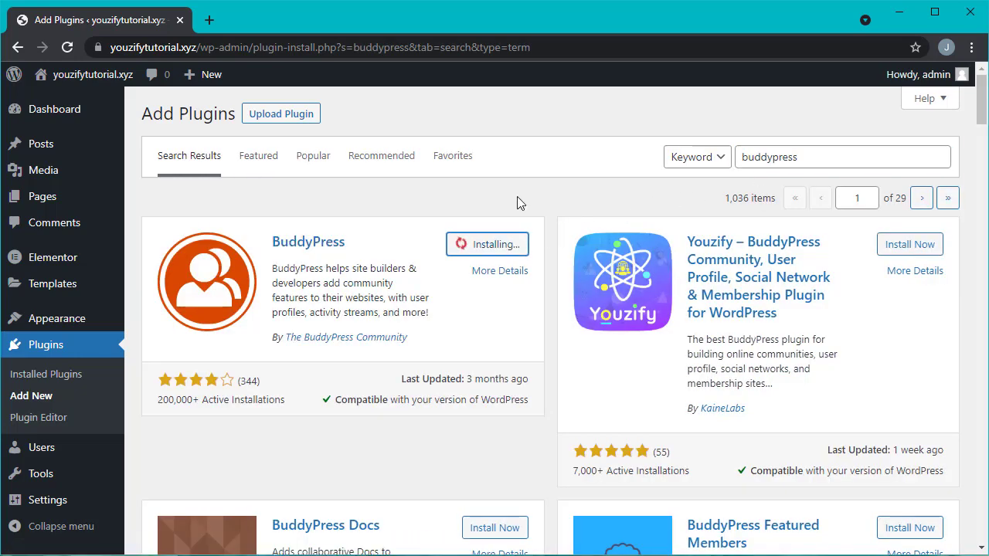
{"action": "left_click", "coordinate": [510, 249]}
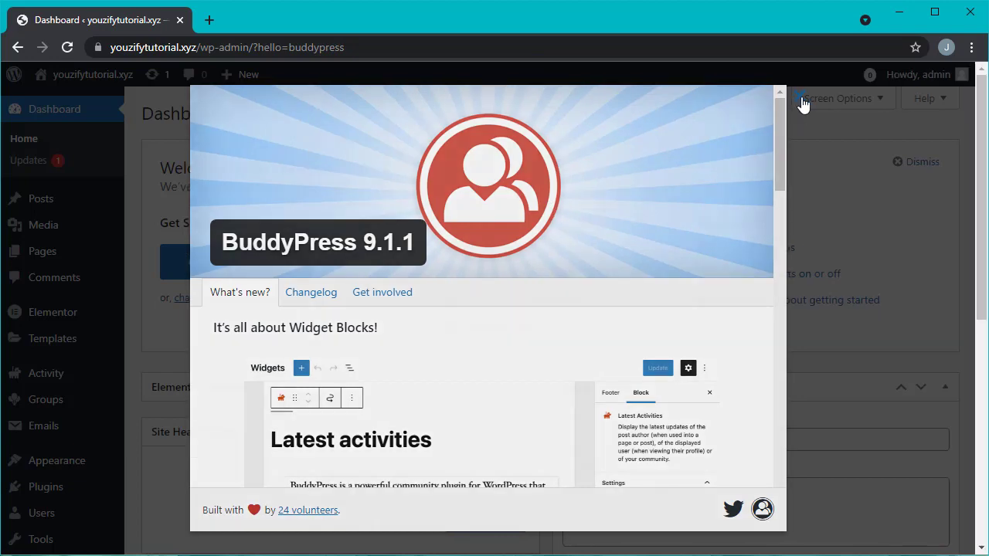
{"action": "left_click", "coordinate": [802, 101]}
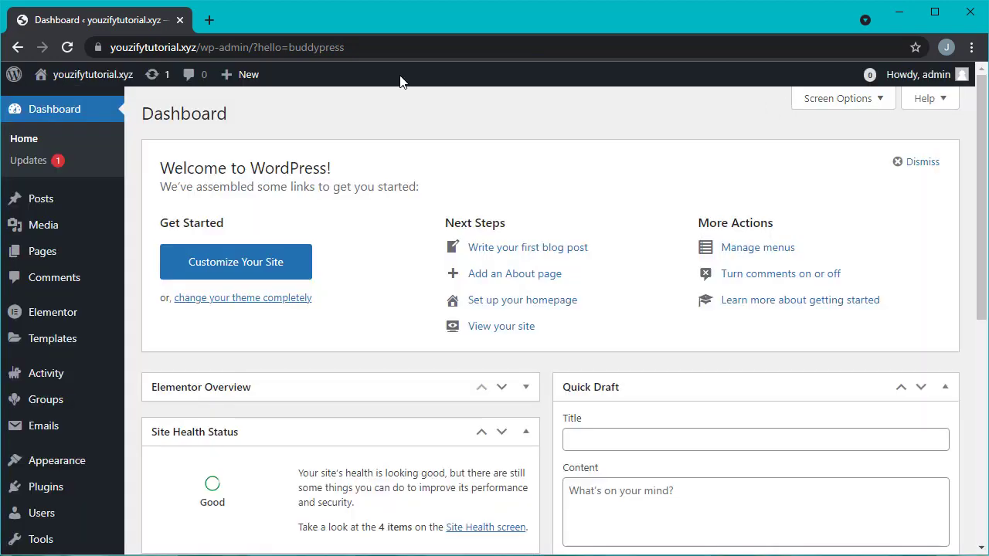
{"action": "left_click", "coordinate": [211, 19]}
{"action": "type", "text": "youz"}
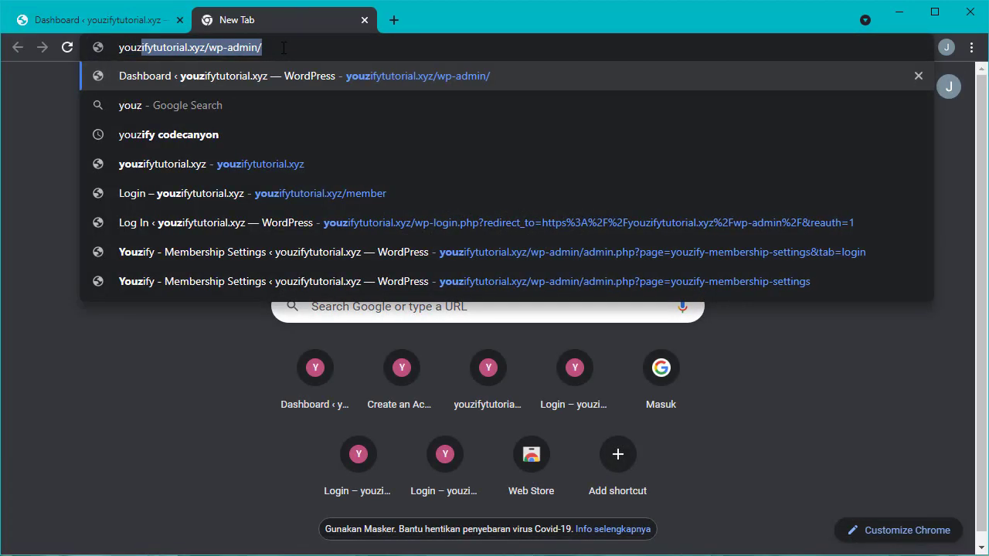
{"action": "type", "text": "ify c"}
{"action": "key", "text": "Down"}
{"action": "key", "text": "Return"}
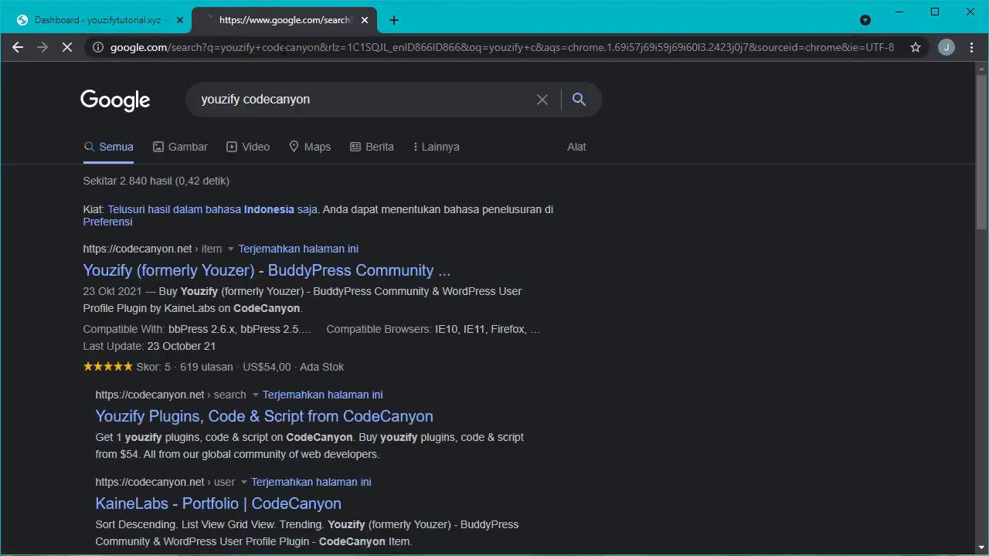
{"action": "left_click", "coordinate": [355, 271]}
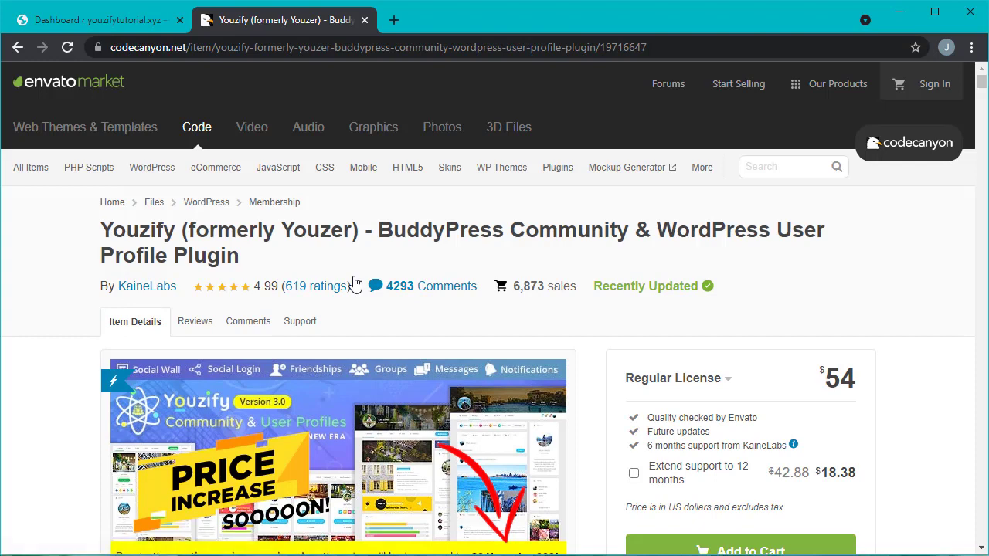
Upload youzify 3.2.6.zip from the youzify pro plugin folder and install it.
{"action": "left_click", "coordinate": [364, 20]}
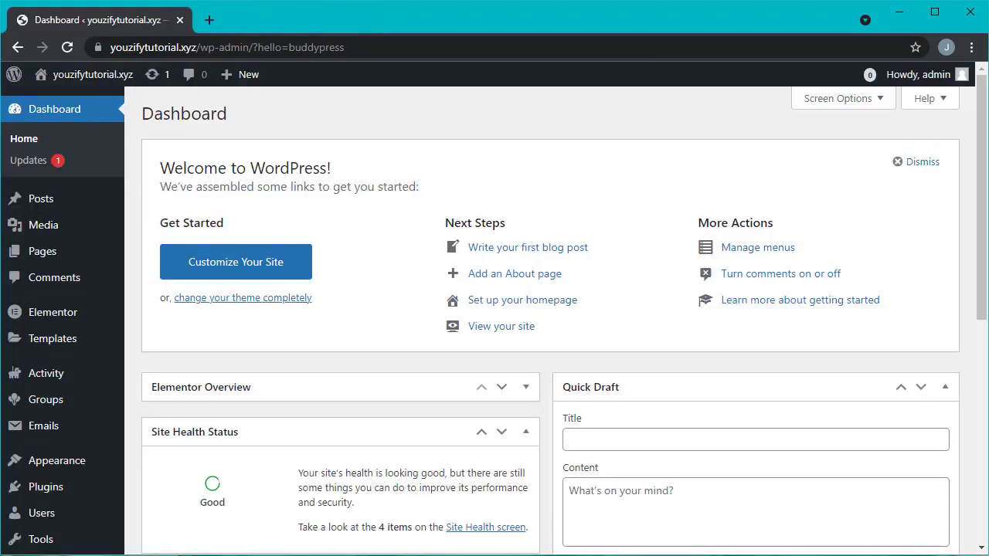
{"action": "mouse_move", "coordinate": [46, 486]}
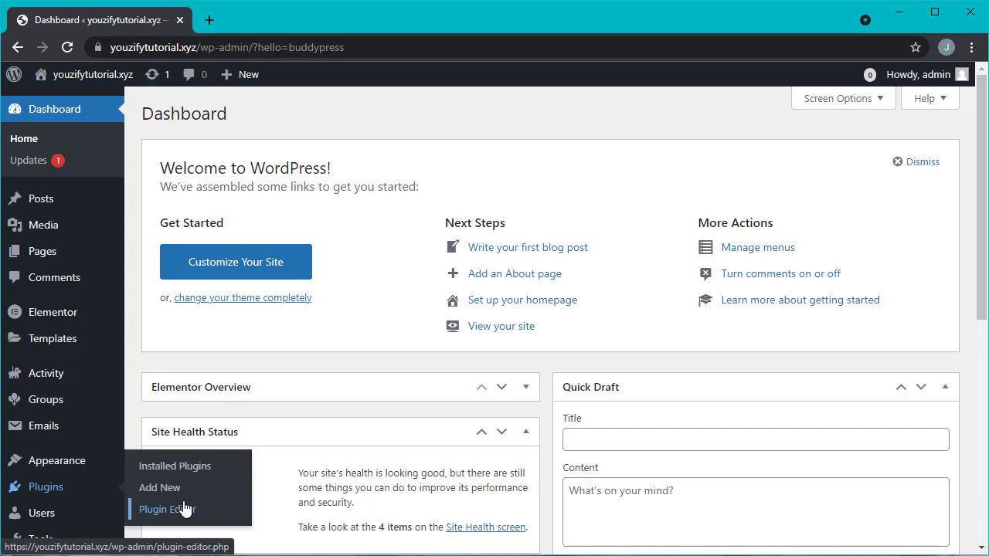
{"action": "left_click", "coordinate": [190, 496]}
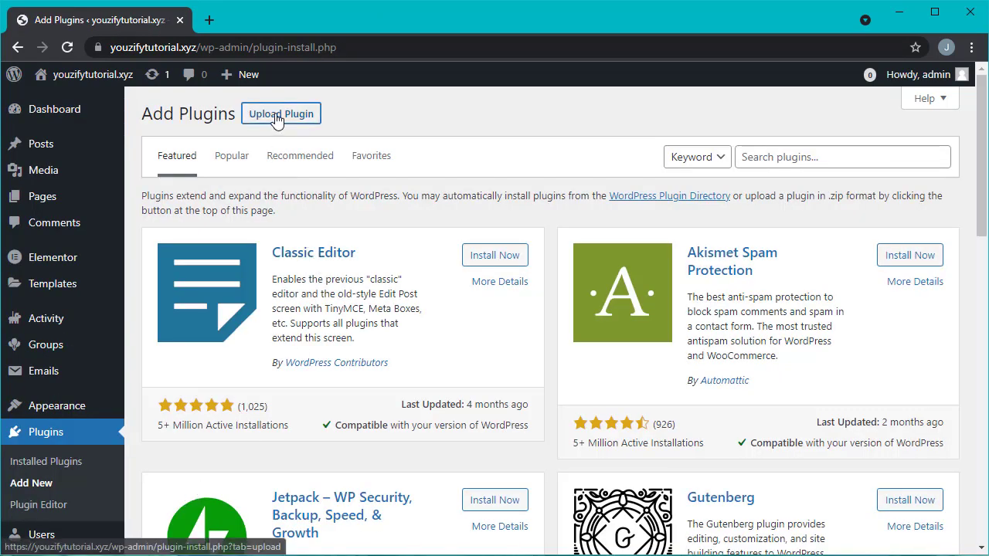
{"action": "left_click", "coordinate": [277, 114]}
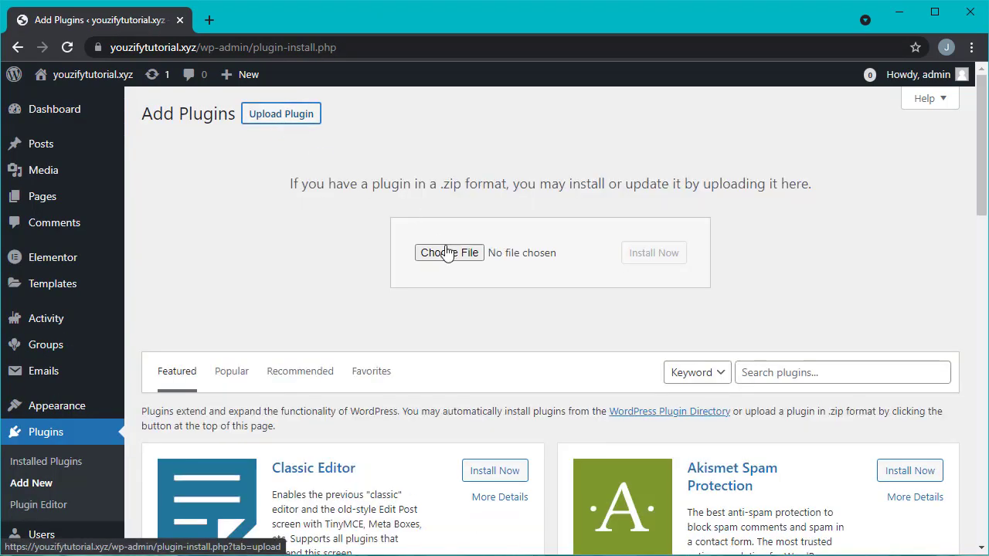
{"action": "left_click", "coordinate": [454, 253]}
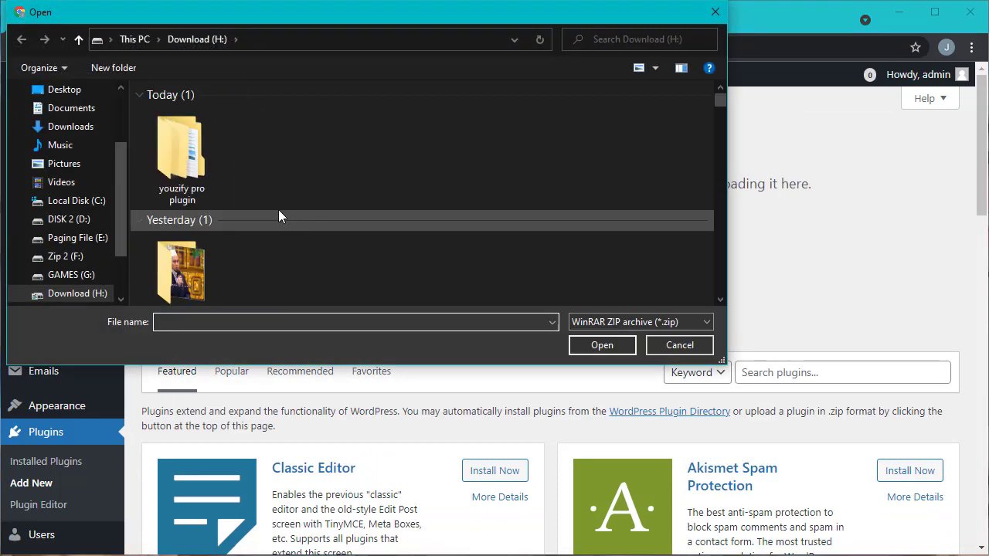
{"action": "double_click", "coordinate": [186, 163]}
{"action": "left_click", "coordinate": [186, 116]}
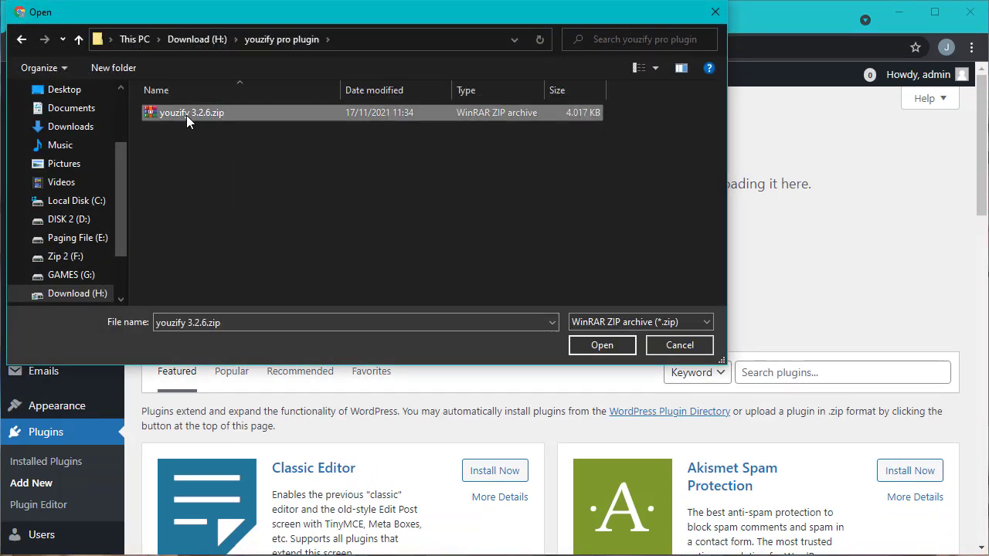
{"action": "left_click", "coordinate": [584, 349]}
{"action": "left_click", "coordinate": [642, 259]}
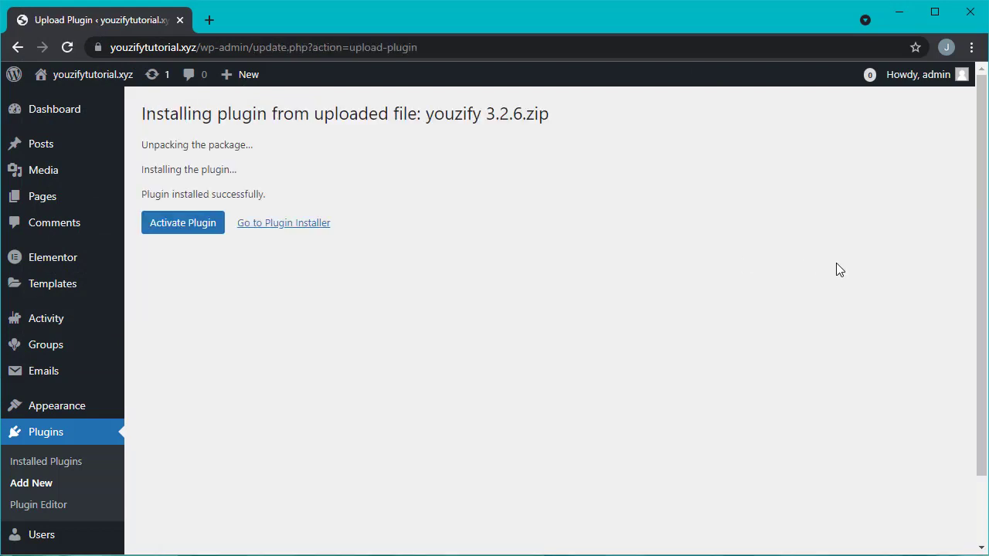
Activate Youzify and go to General Settings, where Membership allows anyone to register.
{"action": "left_click", "coordinate": [178, 226]}
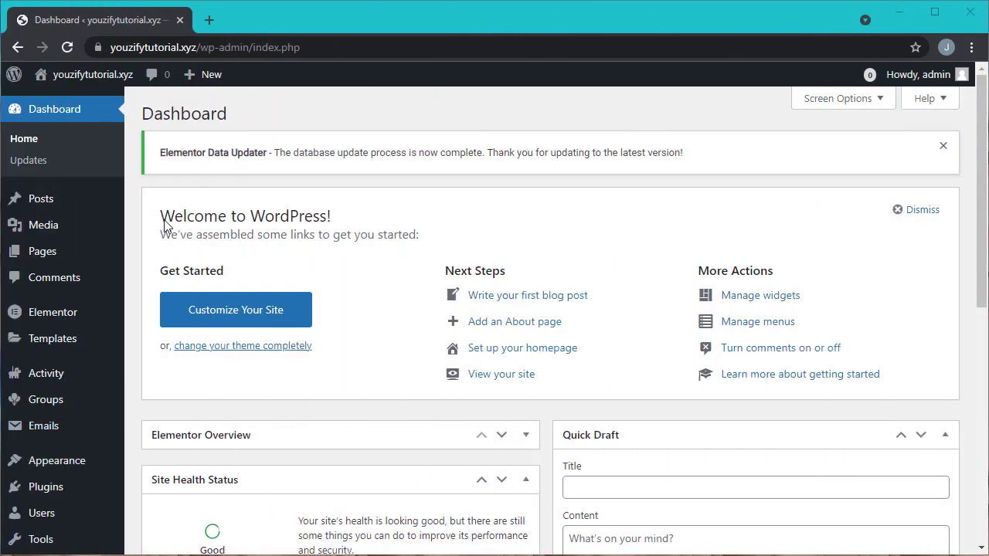
{"action": "scroll", "coordinate": [213, 240], "scroll_direction": "down", "scroll_amount": 5}
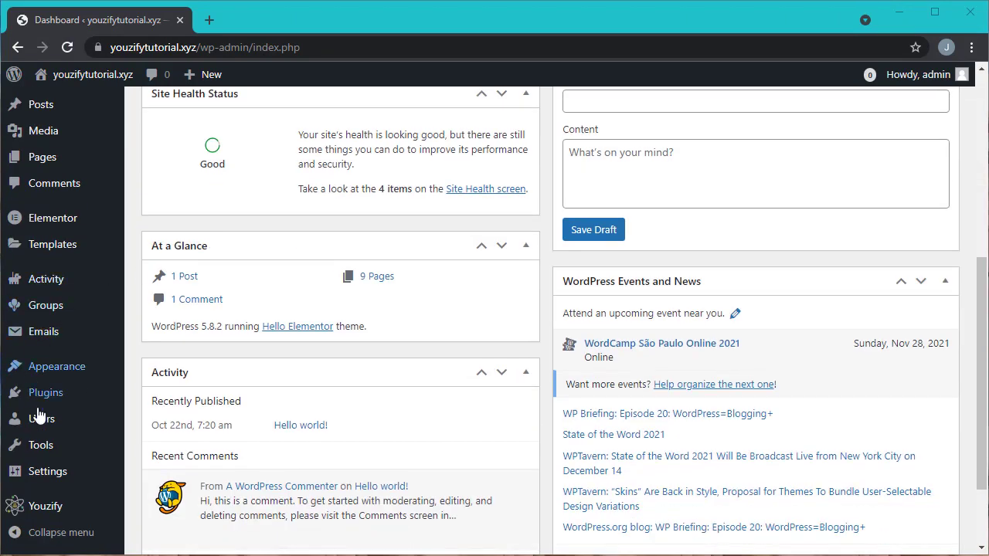
{"action": "mouse_move", "coordinate": [47, 471]}
{"action": "left_click", "coordinate": [166, 367]}
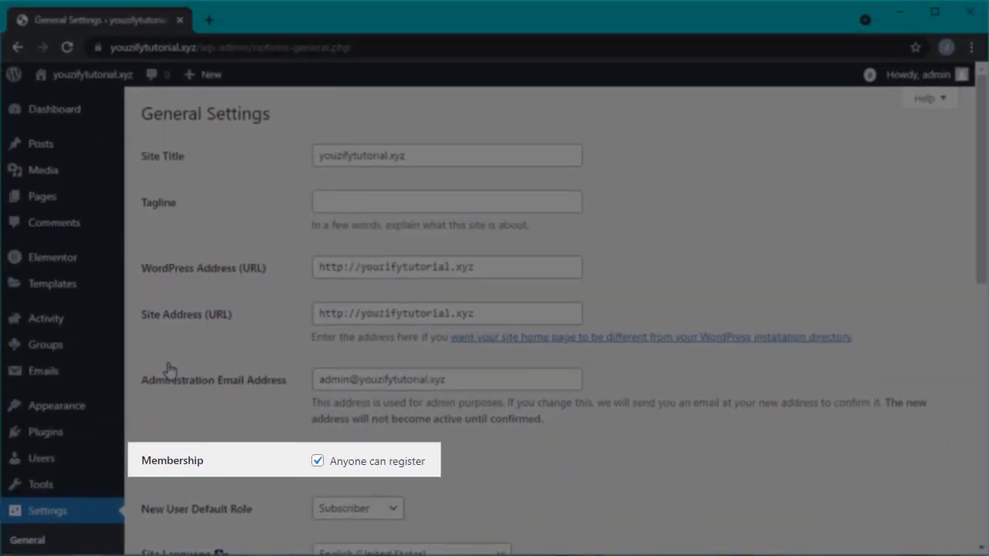
Enable Youzify's membership system in its general settings, save, and go to Membership Settings.
{"action": "scroll", "coordinate": [62, 483], "scroll_direction": "down", "scroll_amount": 3}
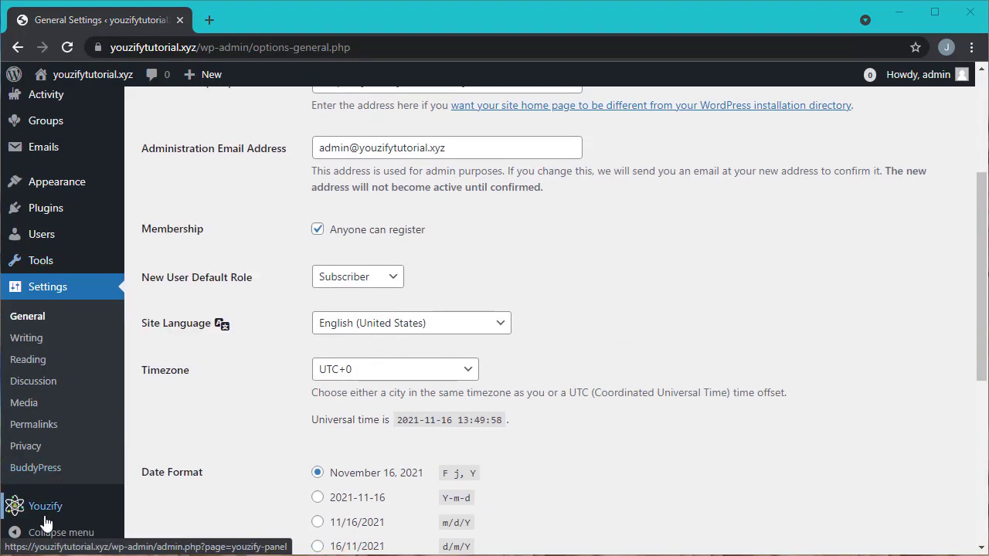
{"action": "scroll", "coordinate": [47, 525], "scroll_direction": "down", "scroll_amount": 1}
{"action": "mouse_move", "coordinate": [45, 506]}
{"action": "left_click", "coordinate": [173, 426]}
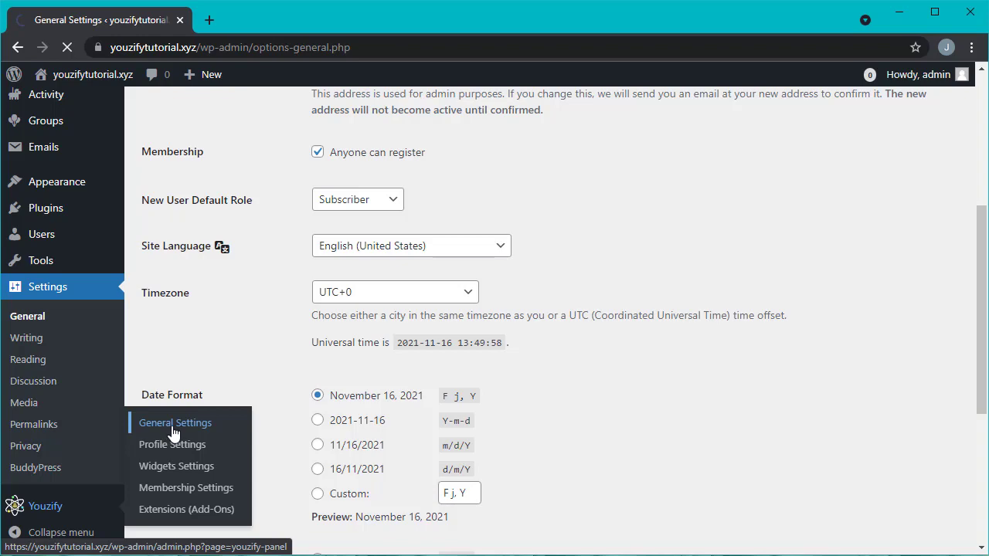
{"action": "scroll", "coordinate": [681, 294], "scroll_direction": "down", "scroll_amount": 5}
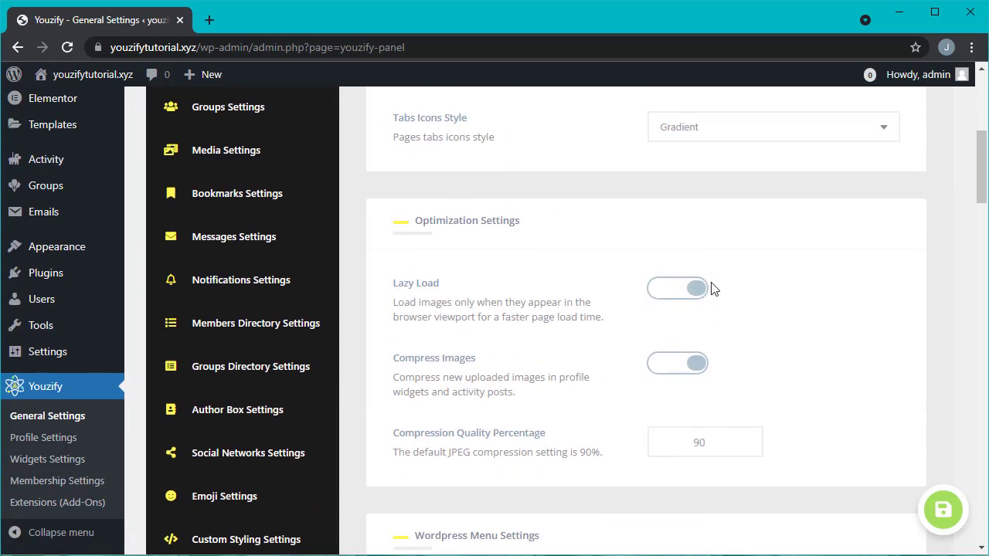
{"action": "scroll", "coordinate": [711, 290], "scroll_direction": "down", "scroll_amount": 4}
{"action": "scroll", "coordinate": [669, 304], "scroll_direction": "down", "scroll_amount": 3}
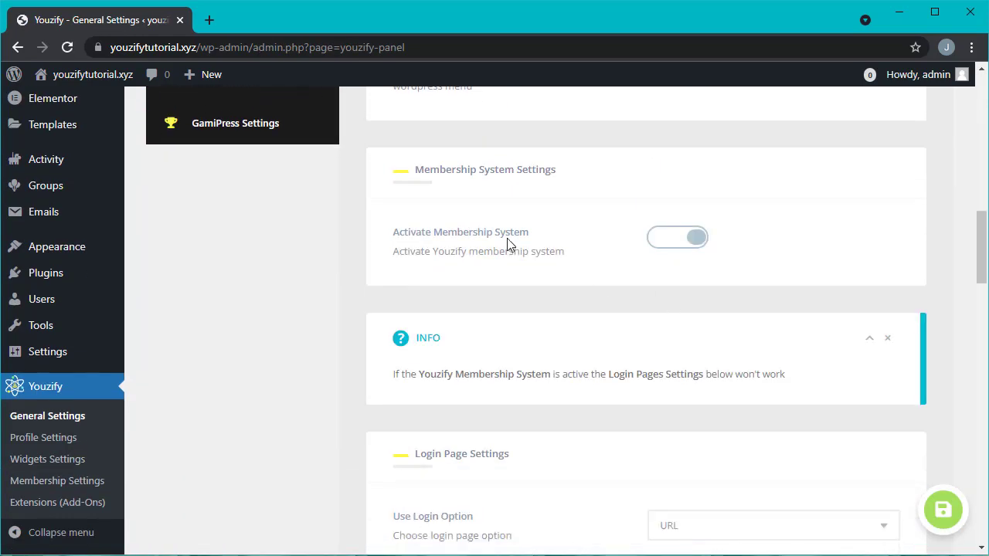
{"action": "left_click", "coordinate": [676, 244]}
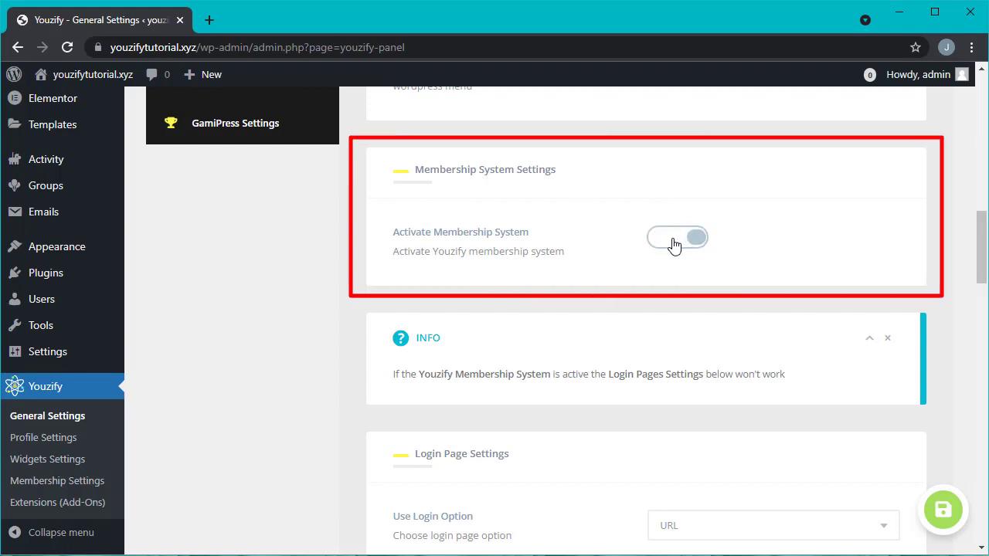
{"action": "left_click", "coordinate": [937, 523]}
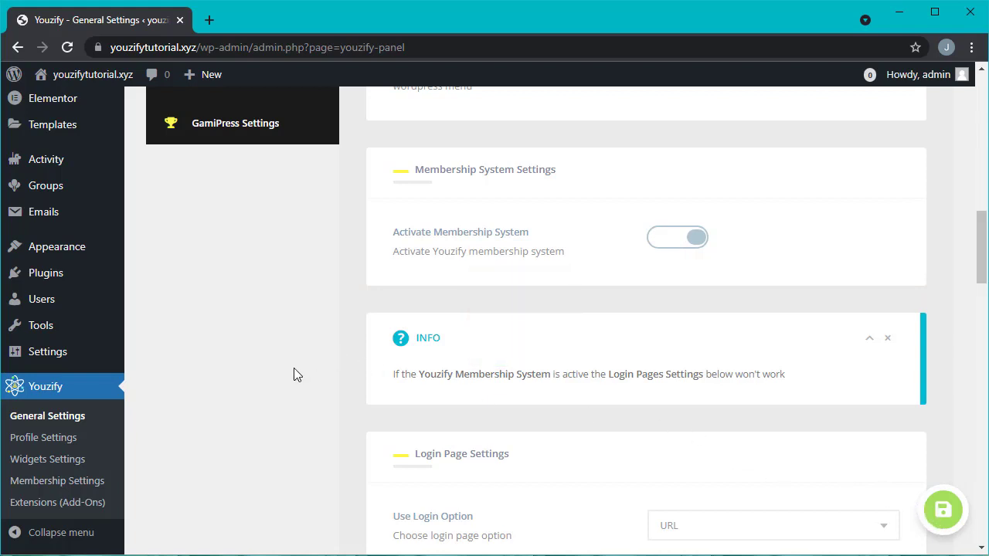
{"action": "left_click", "coordinate": [39, 482]}
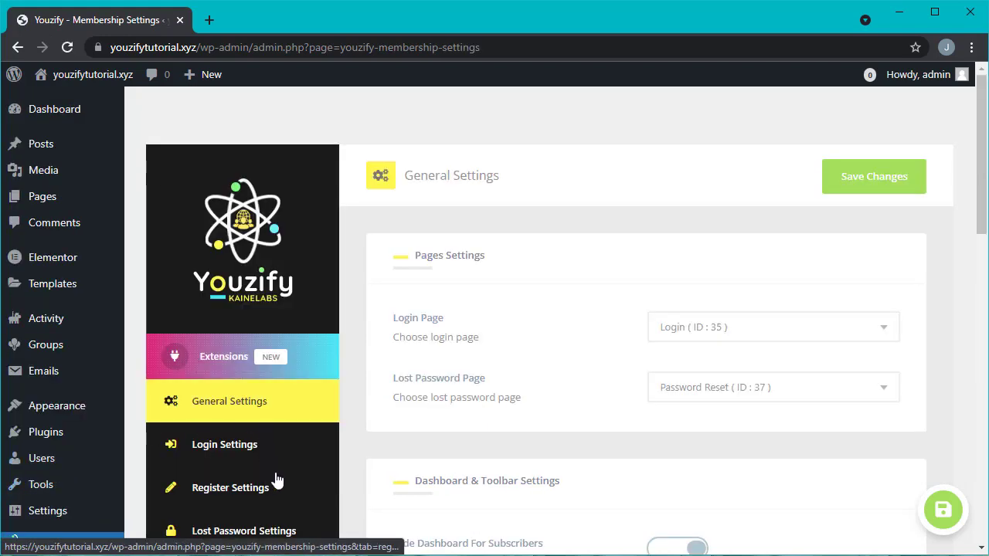
Switch on Enable Registration in Youzify's Register Settings and save.
{"action": "left_click", "coordinate": [285, 496]}
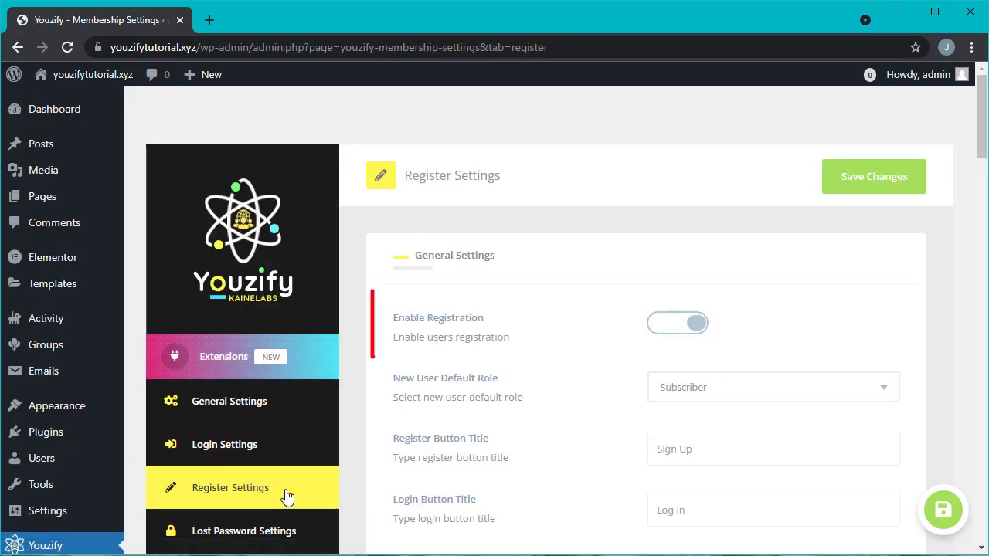
{"action": "left_click", "coordinate": [689, 325]}
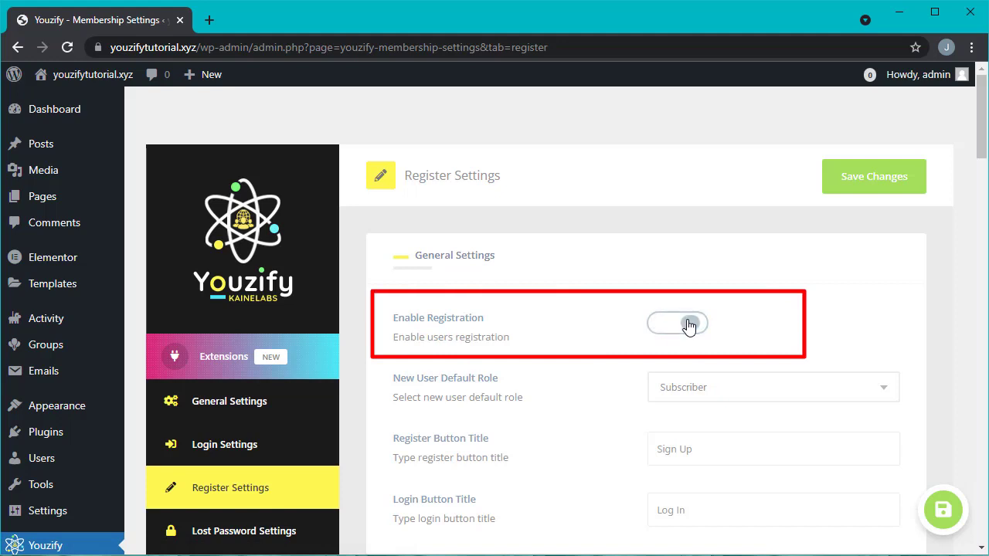
{"action": "left_click", "coordinate": [938, 503]}
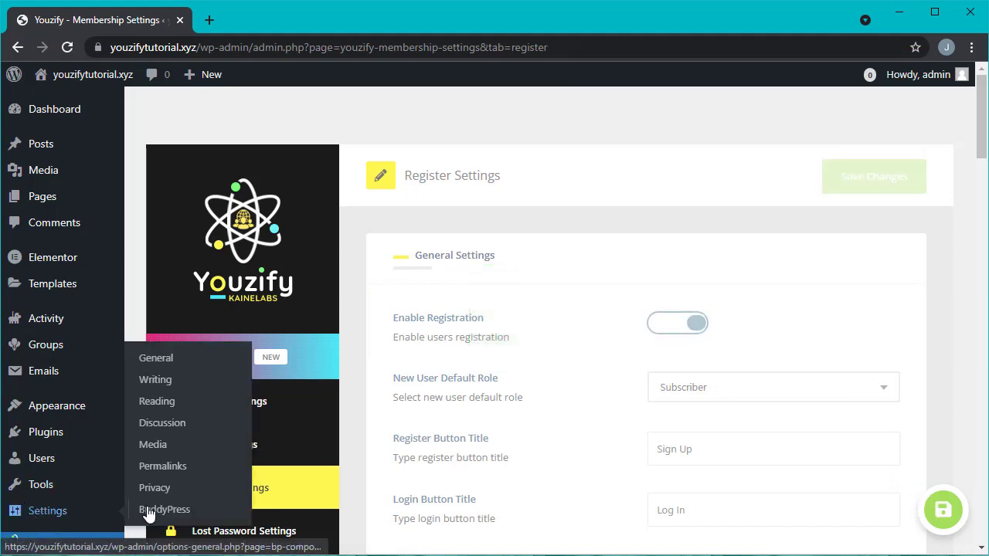
In BuddyPress Settings > Pages, keep Register as the registration page and save.
{"action": "left_click", "coordinate": [151, 513]}
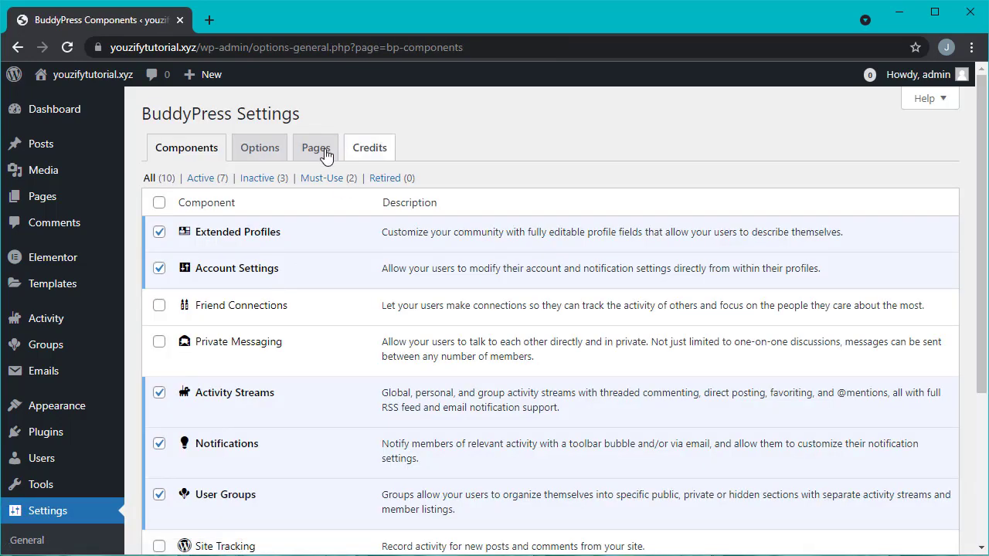
{"action": "left_click", "coordinate": [311, 165]}
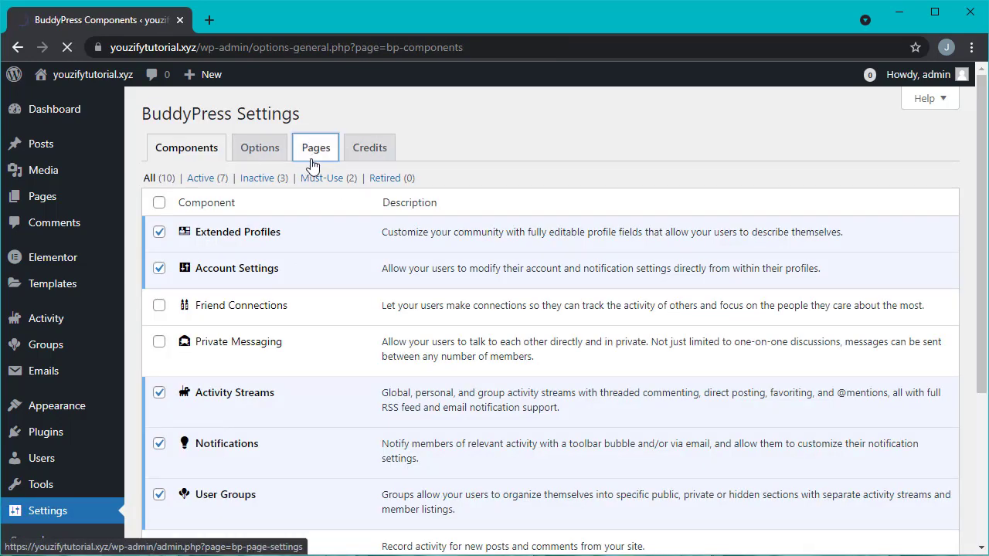
{"action": "left_click", "coordinate": [428, 456]}
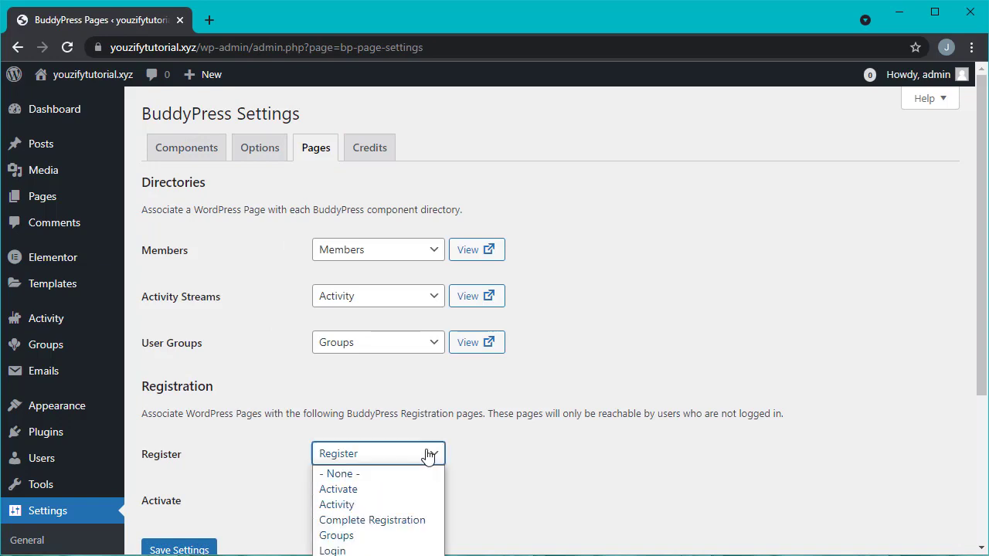
{"action": "left_click", "coordinate": [428, 456]}
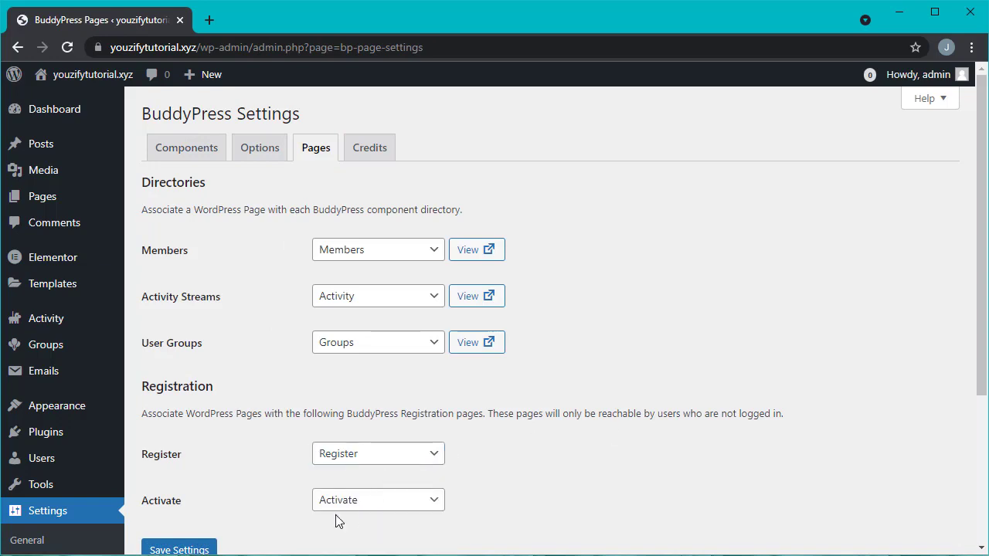
{"action": "left_click", "coordinate": [179, 548]}
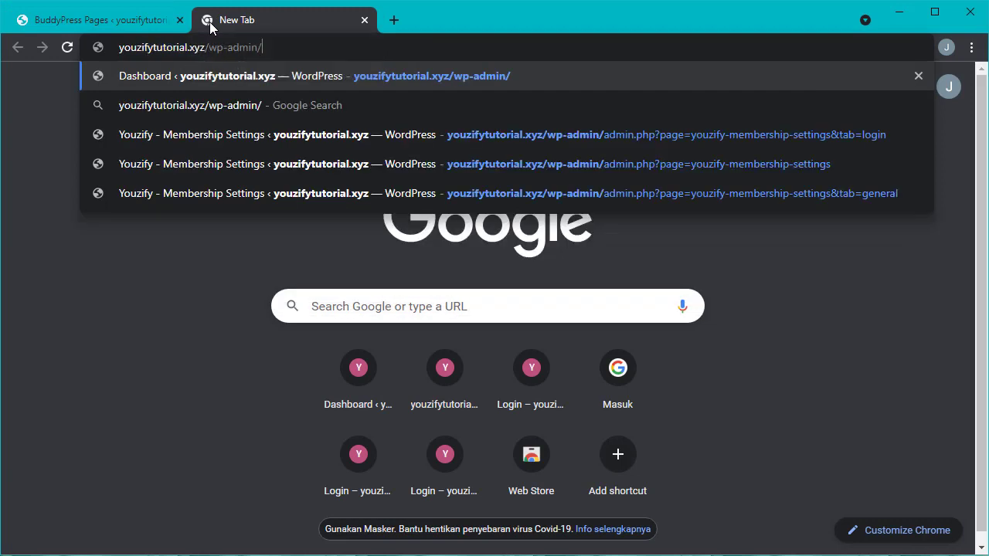
{"action": "type", "text": "register"}
{"action": "key", "text": "Return"}
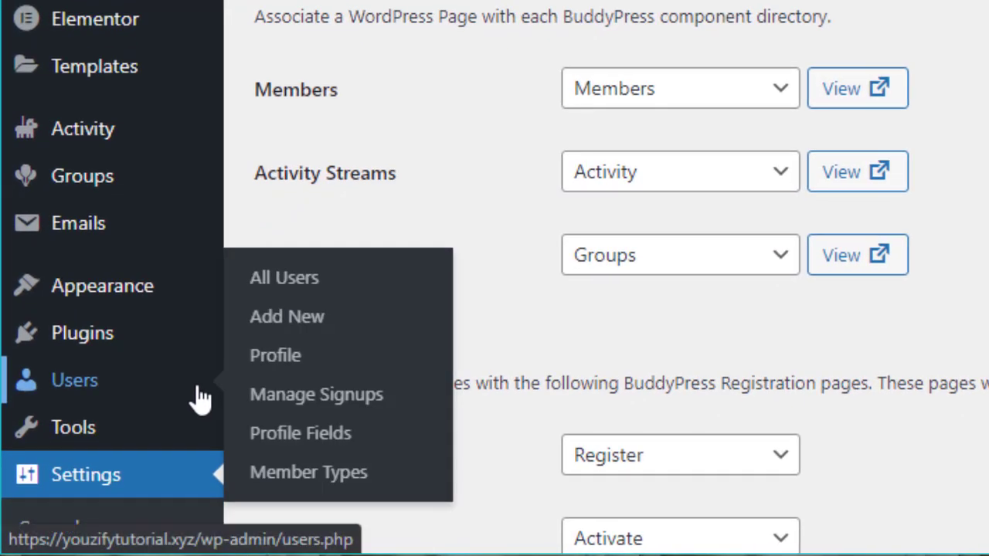
{"action": "mouse_move", "coordinate": [74, 380]}
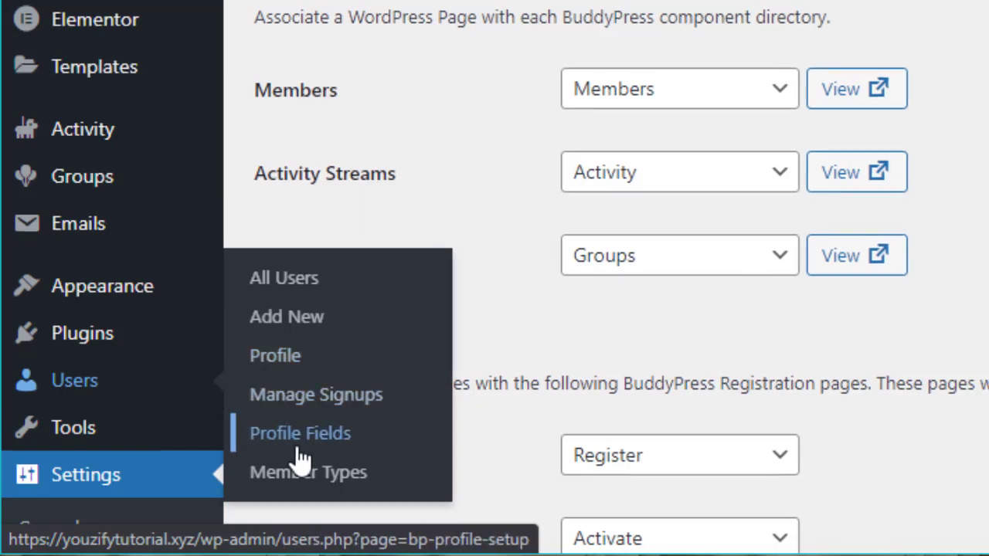
Create a profile field named 'Gender', required and shown on the registration form, and save it.
{"action": "left_click", "coordinate": [271, 437]}
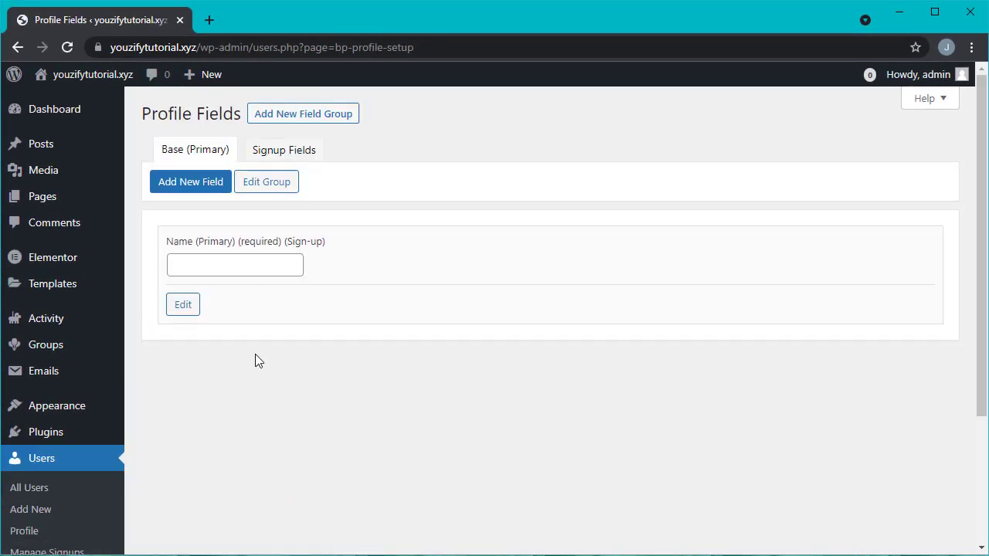
{"action": "left_click", "coordinate": [199, 186]}
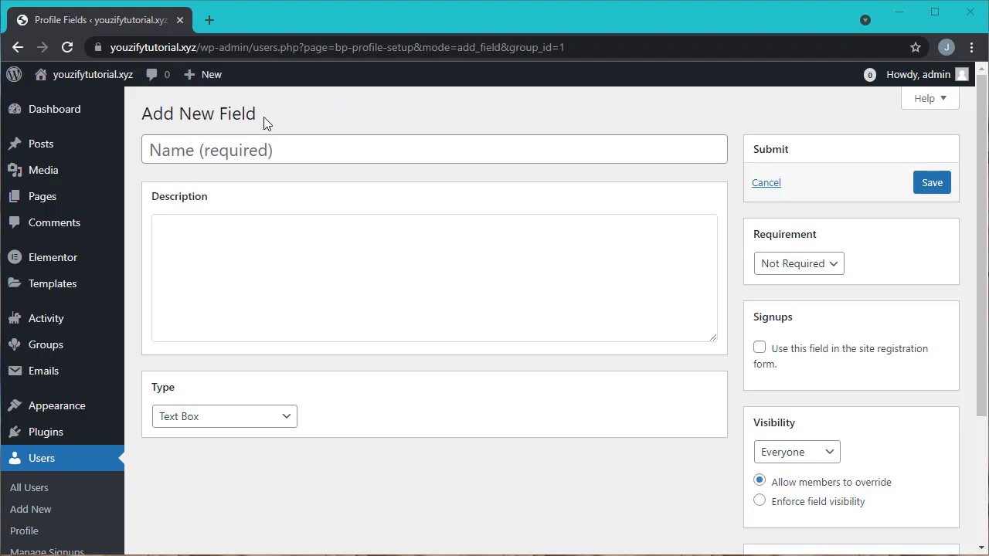
{"action": "left_click", "coordinate": [290, 147]}
{"action": "type", "text": "Gender"}
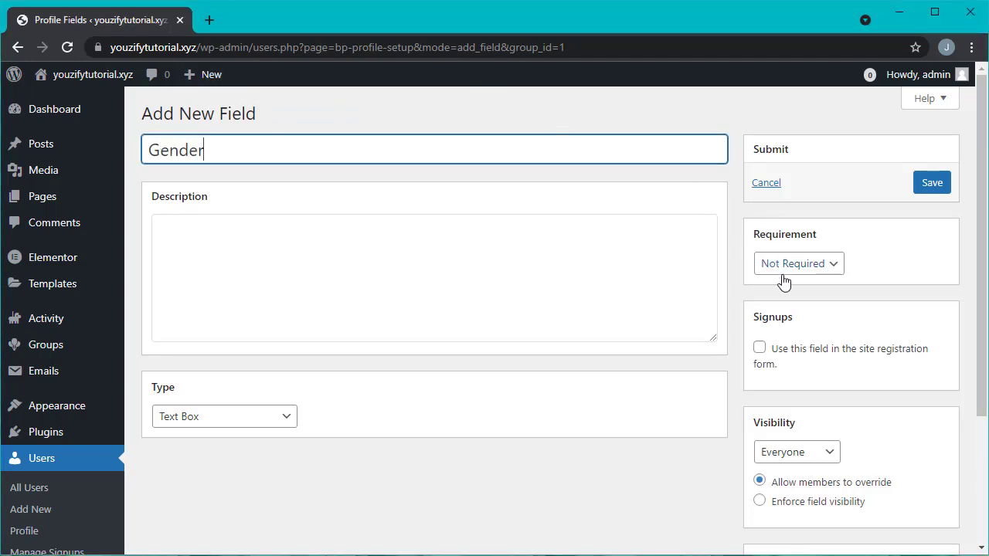
{"action": "left_click", "coordinate": [822, 355]}
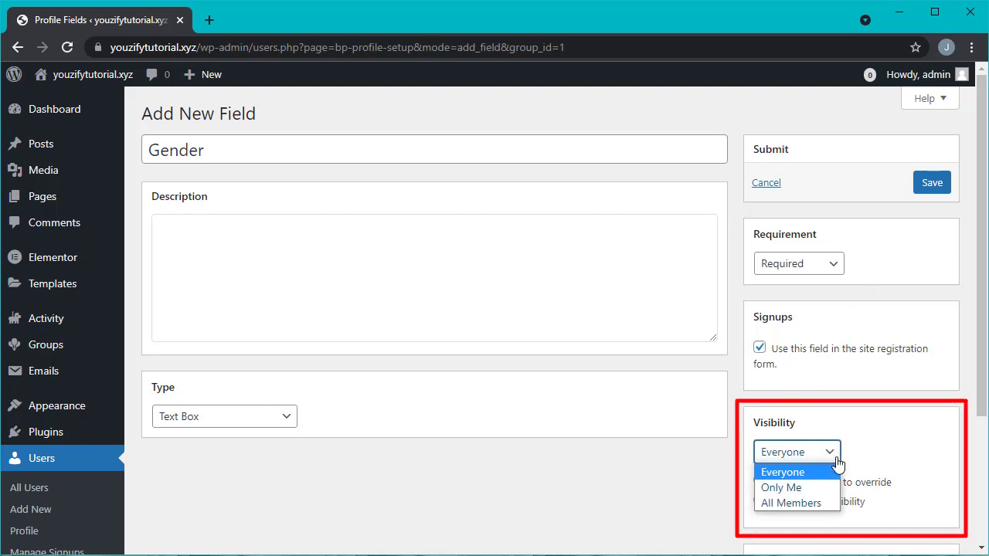
{"action": "left_click", "coordinate": [792, 266]}
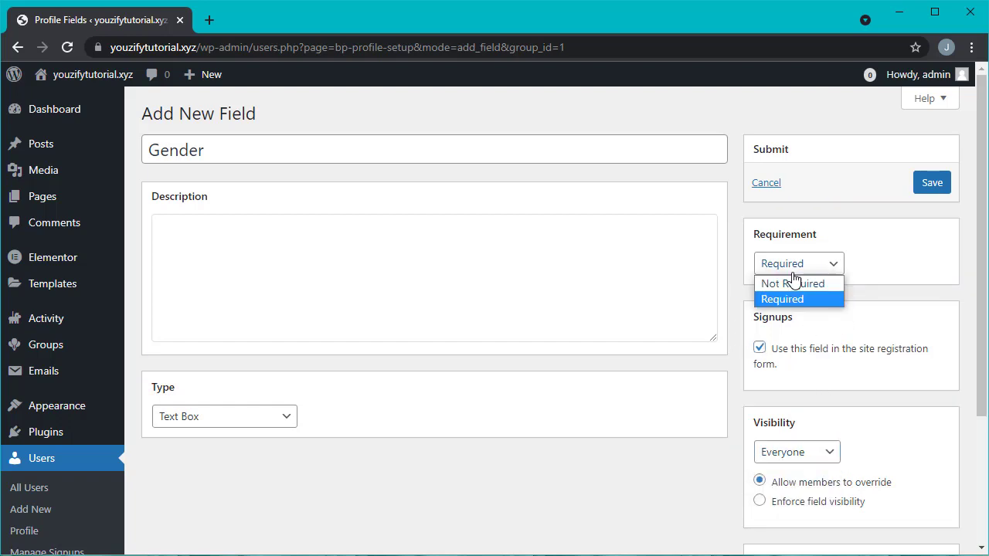
{"action": "left_click", "coordinate": [932, 189]}
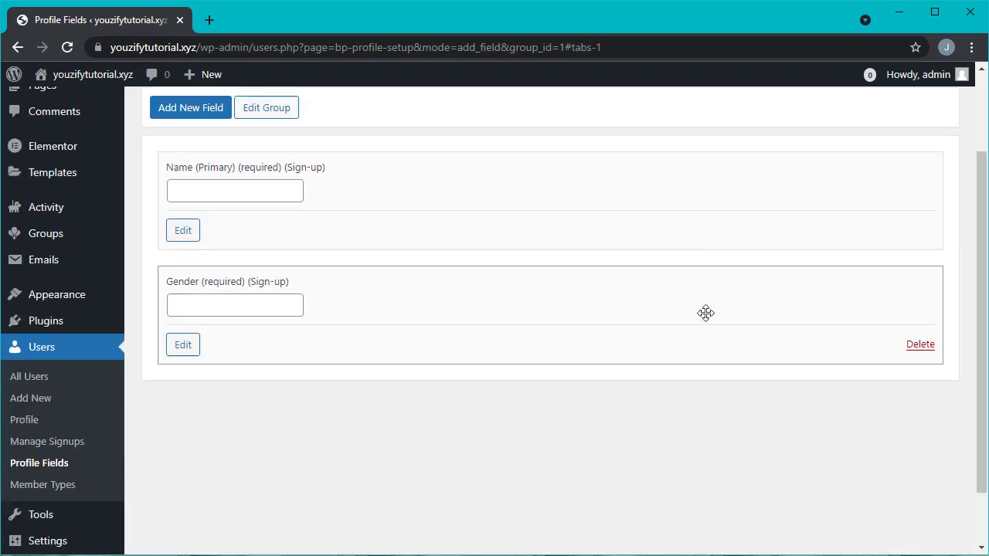
Log out of the admin account and load the site's /register page.
{"action": "scroll", "coordinate": [636, 292], "scroll_direction": "up", "scroll_amount": 2}
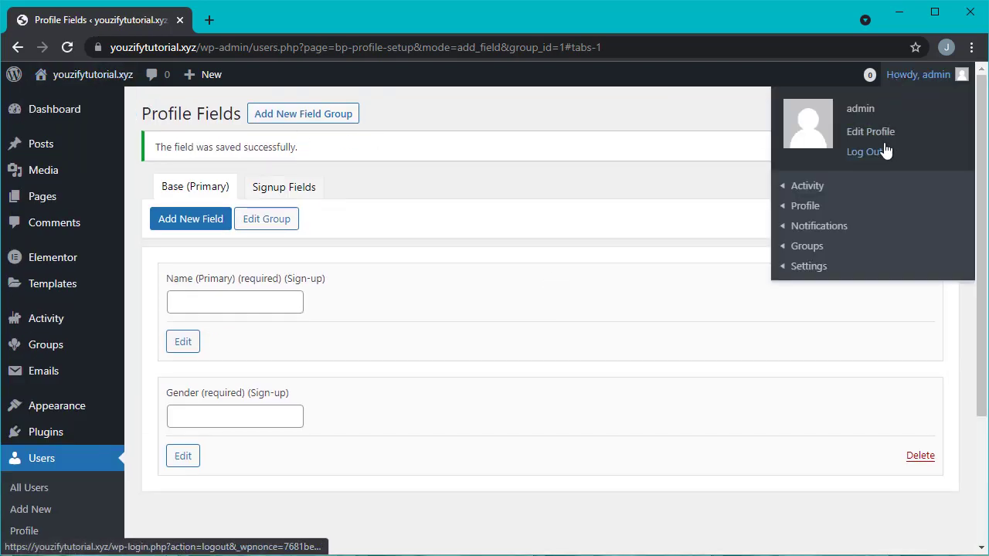
{"action": "left_click", "coordinate": [886, 151]}
{"action": "left_click_drag", "start_coordinate": [204, 47], "coordinate": [460, 62]}
{"action": "key", "text": "BackSpace"}
{"action": "type", "text": "register"}
{"action": "key", "text": "Return"}
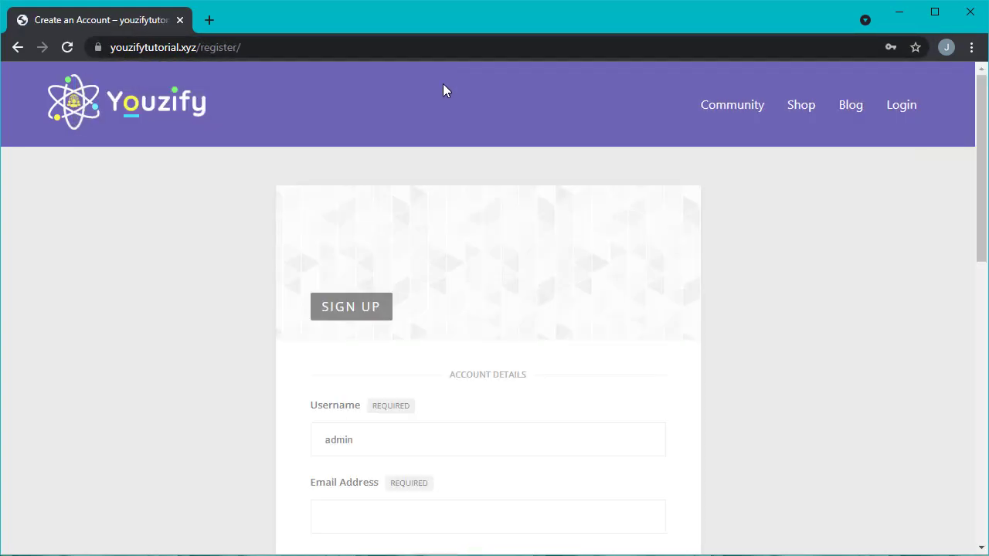
Inspect the sign-up form's Name and Gender fields, zooming out twice to fit the form.
{"action": "scroll", "coordinate": [309, 325], "scroll_direction": "down", "scroll_amount": 3}
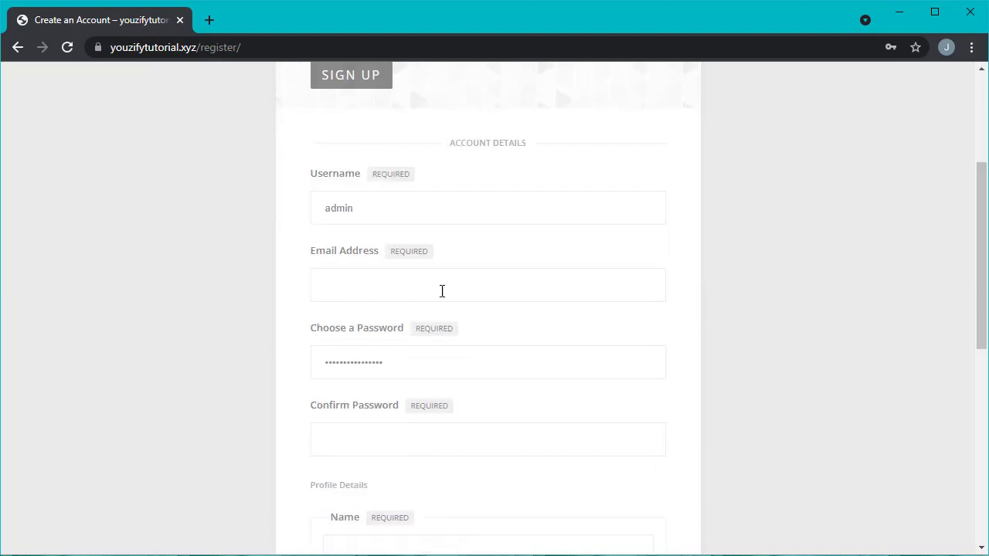
{"action": "scroll", "coordinate": [442, 294], "scroll_direction": "down", "scroll_amount": 2}
{"action": "scroll", "coordinate": [387, 325], "scroll_direction": "down", "scroll_amount": 1}
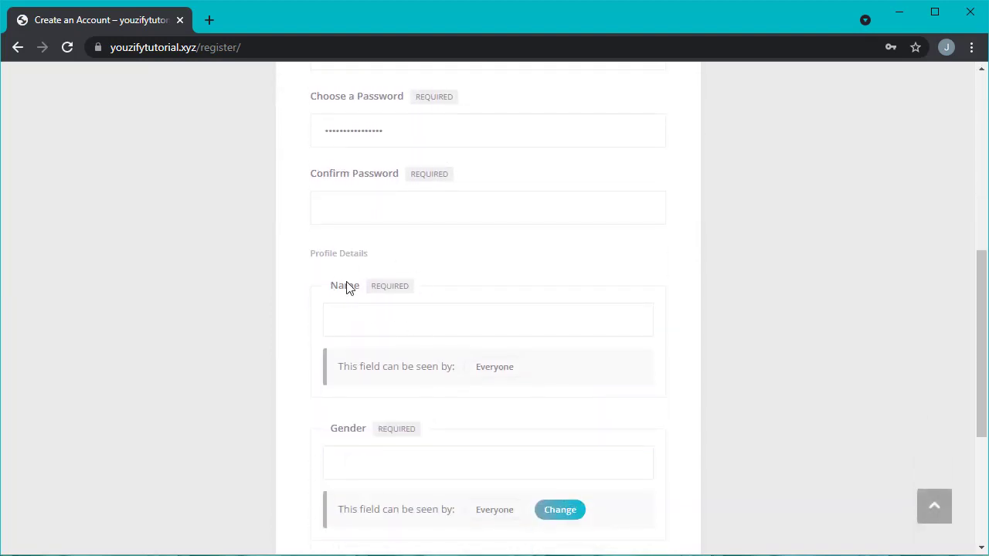
{"action": "left_click", "coordinate": [363, 315]}
{"action": "scroll", "coordinate": [402, 371], "scroll_direction": "down", "scroll_amount": 2}
{"action": "left_click", "coordinate": [387, 358]}
{"action": "scroll", "coordinate": [433, 387], "scroll_direction": "down", "scroll_amount": 2}
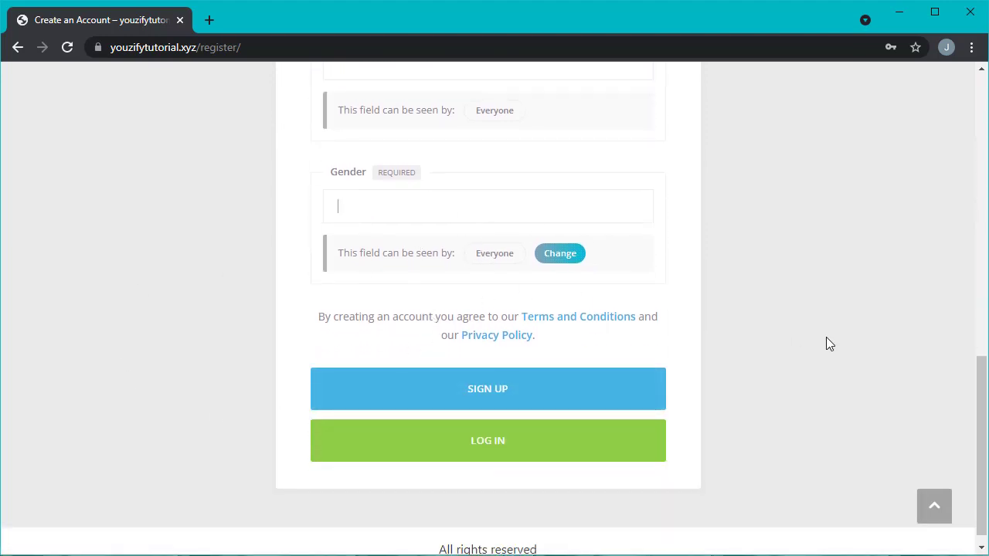
{"action": "scroll", "coordinate": [820, 338], "scroll_direction": "up", "scroll_amount": 2}
{"action": "scroll", "coordinate": [819, 339], "scroll_direction": "up", "scroll_amount": 6}
{"action": "scroll", "coordinate": [819, 339], "scroll_direction": "up", "scroll_amount": 2}
{"action": "key", "text": "ctrl+minus"}
{"action": "key", "text": "ctrl+minus"}
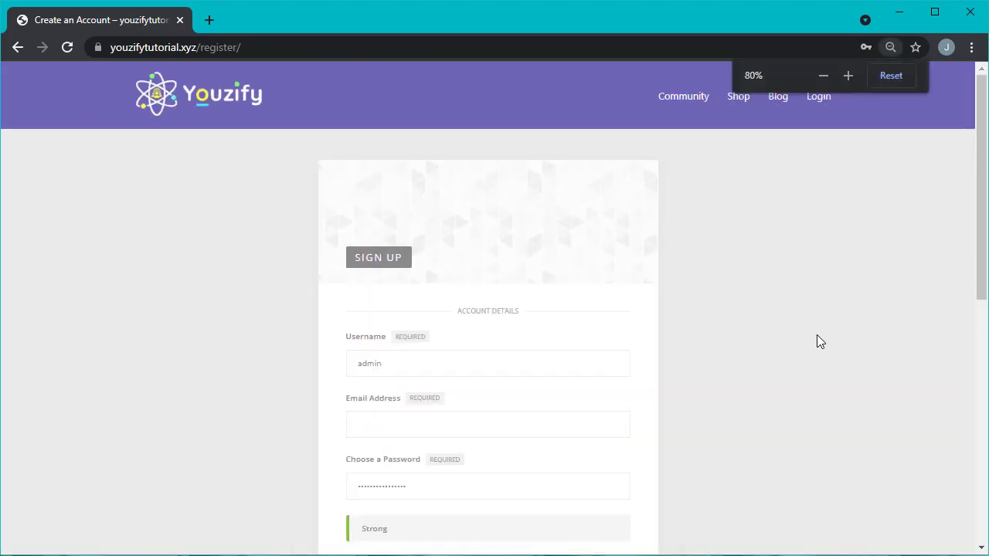
{"action": "key", "text": "ctrl+minus"}
{"action": "scroll", "coordinate": [816, 340], "scroll_direction": "down", "scroll_amount": 3}
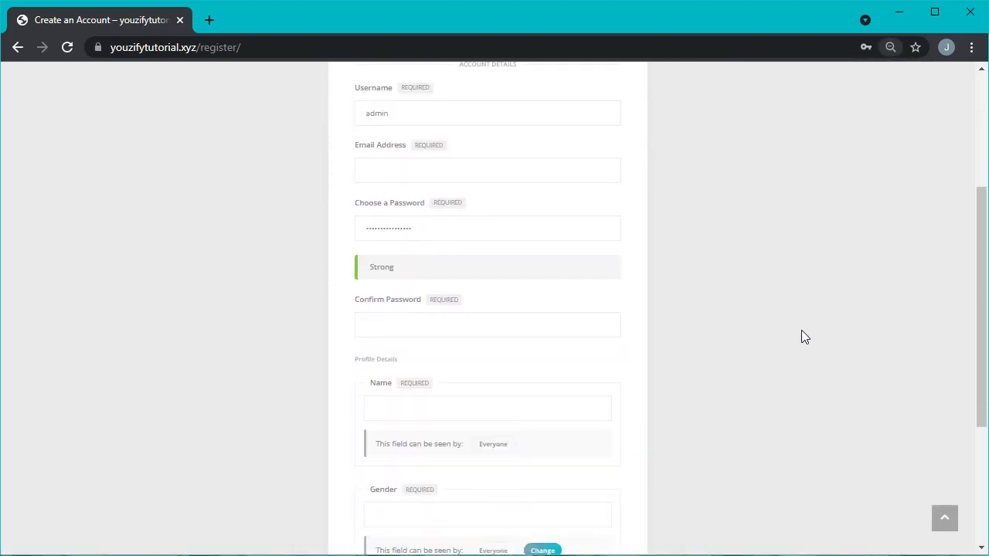
{"action": "scroll", "coordinate": [801, 331], "scroll_direction": "down", "scroll_amount": 2}
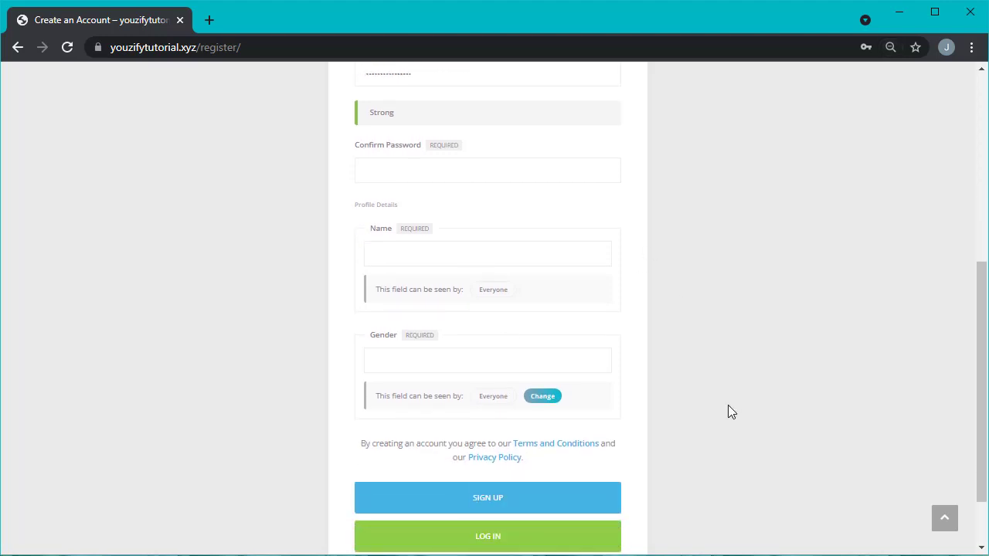